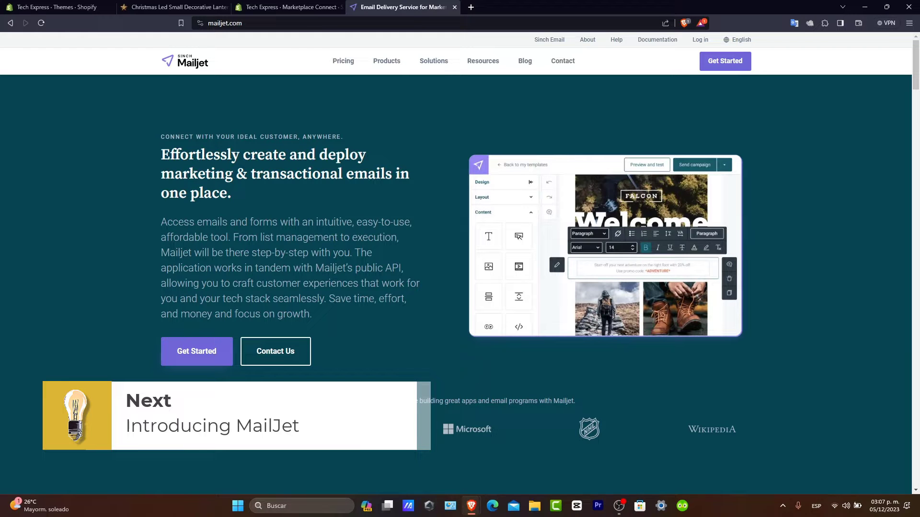
Scroll the Mailjet dashboard and start a new email campaign with Create a campaign
scroll(455, 263, down, 3)
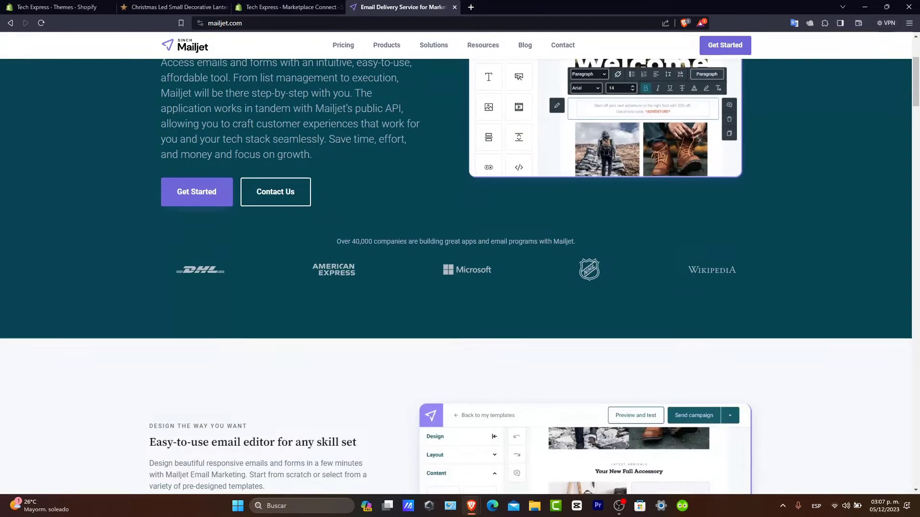
scroll(455, 264, down, 3)
scroll(455, 263, down, 6)
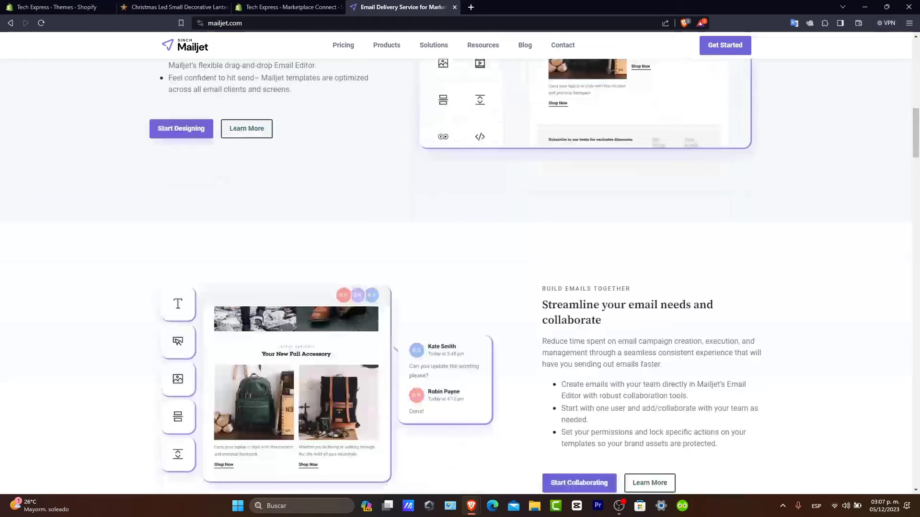
scroll(455, 263, down, 3)
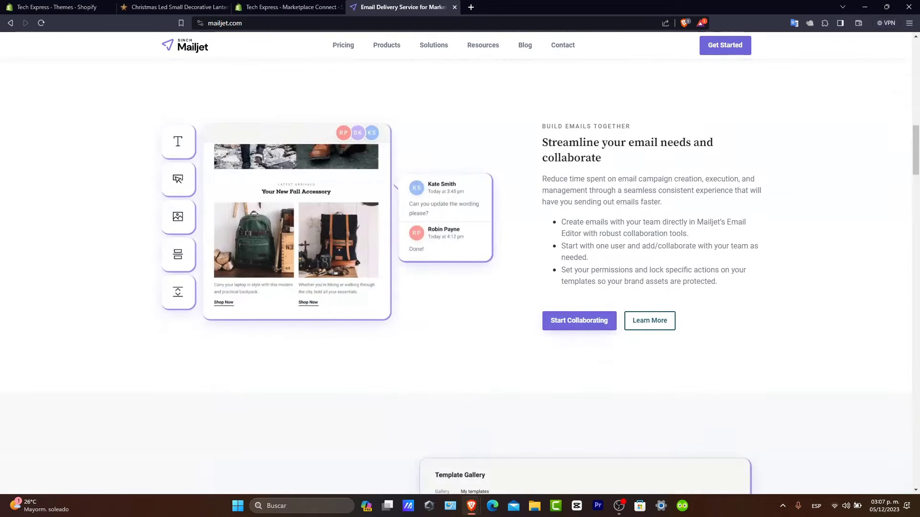
scroll(455, 263, down, 9)
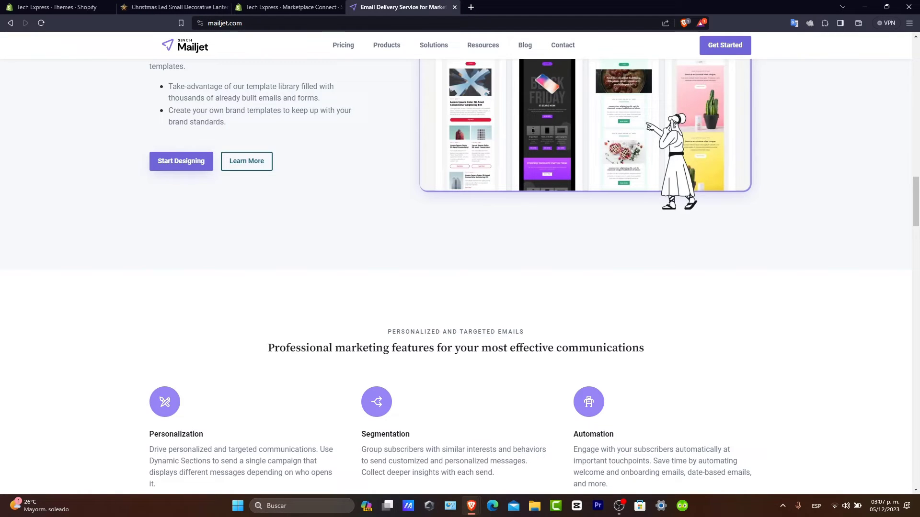
scroll(456, 264, down, 3)
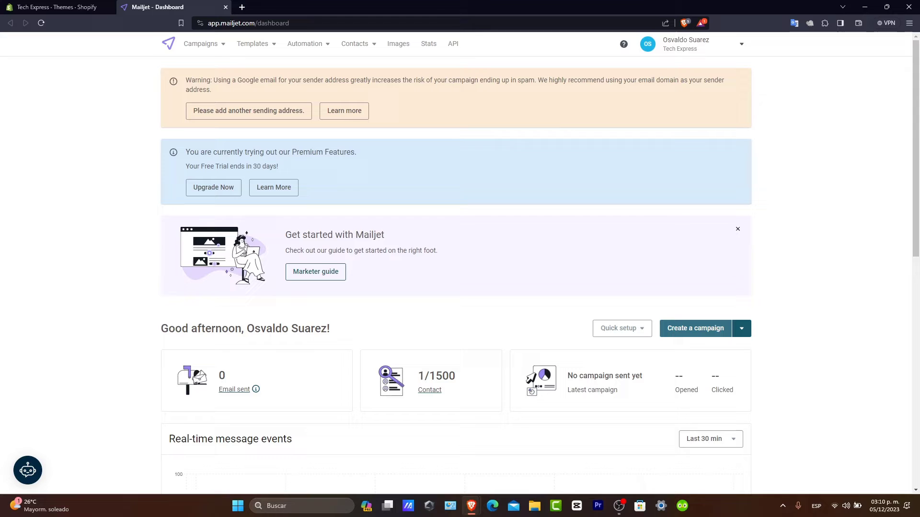
click(695, 328)
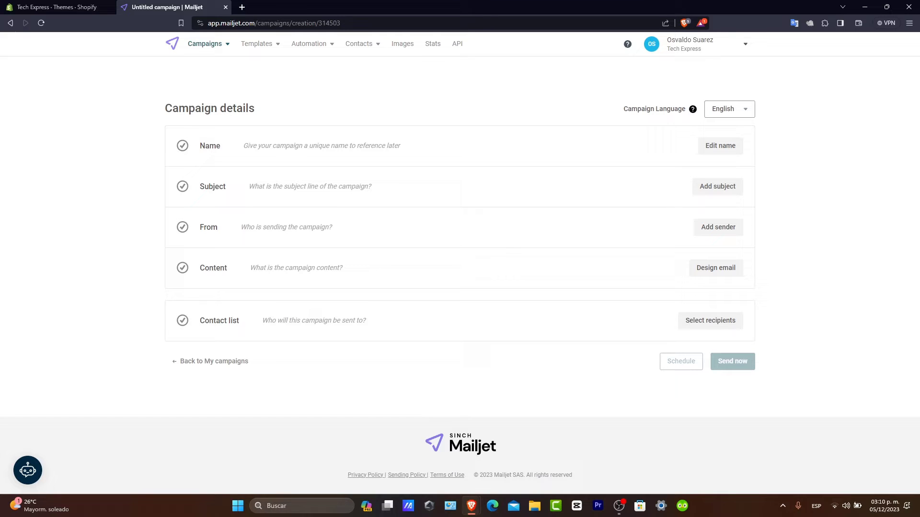
Name the campaign 'New Subscribers' and give it the subject line 'Welcome'
click(720, 146)
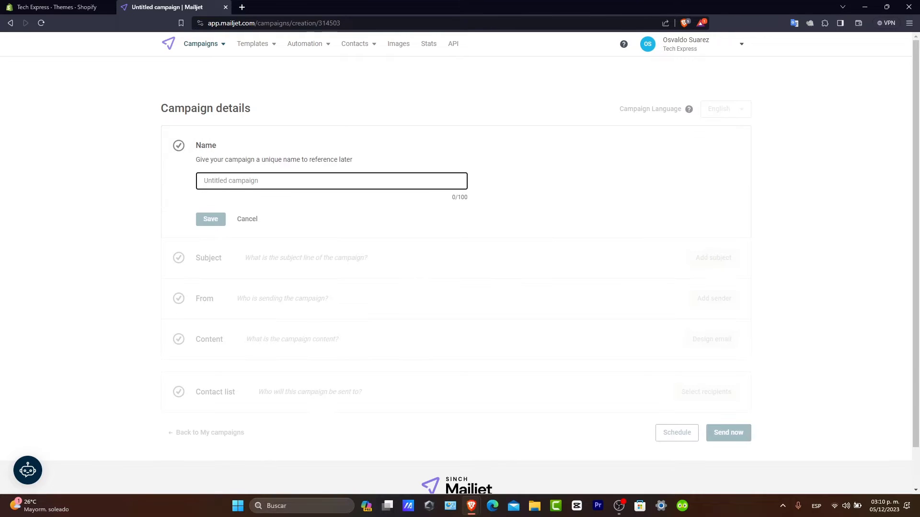
text(New Suy)
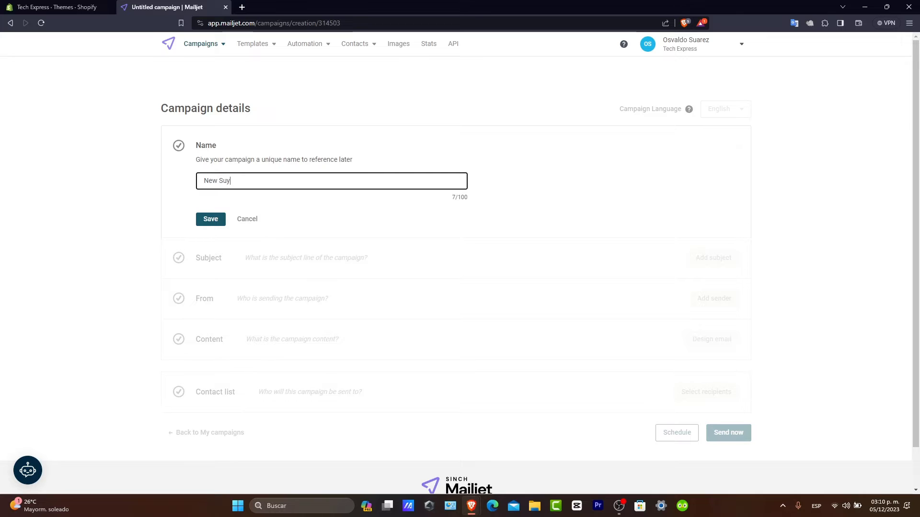
key(BackSpace)
text(bscribers)
key(Return)
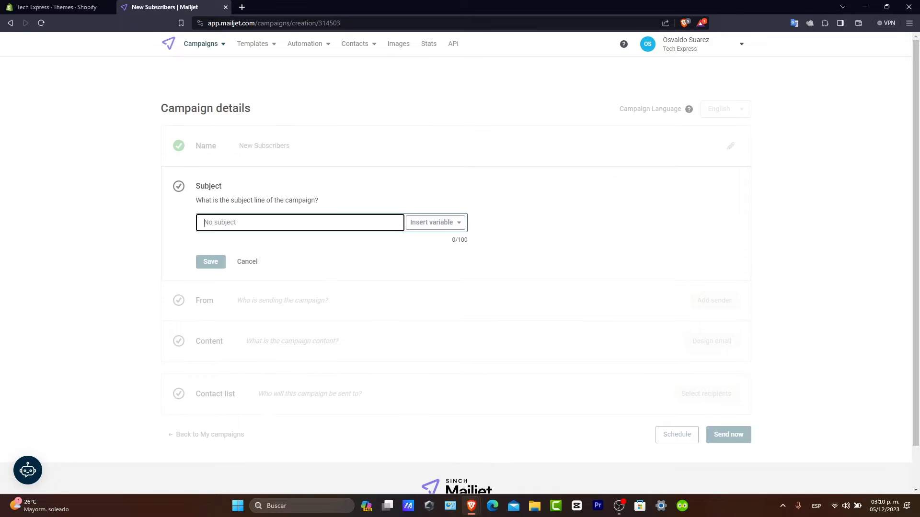
text(Welcome)
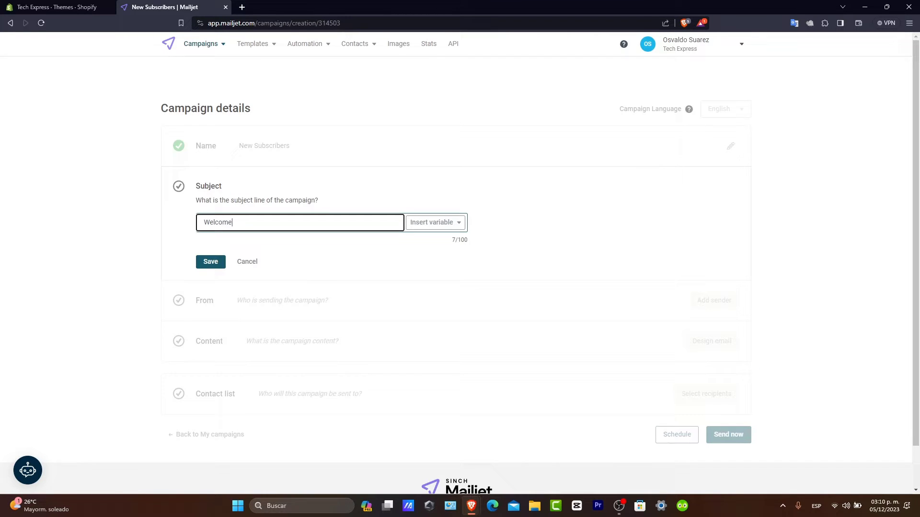
key(Return)
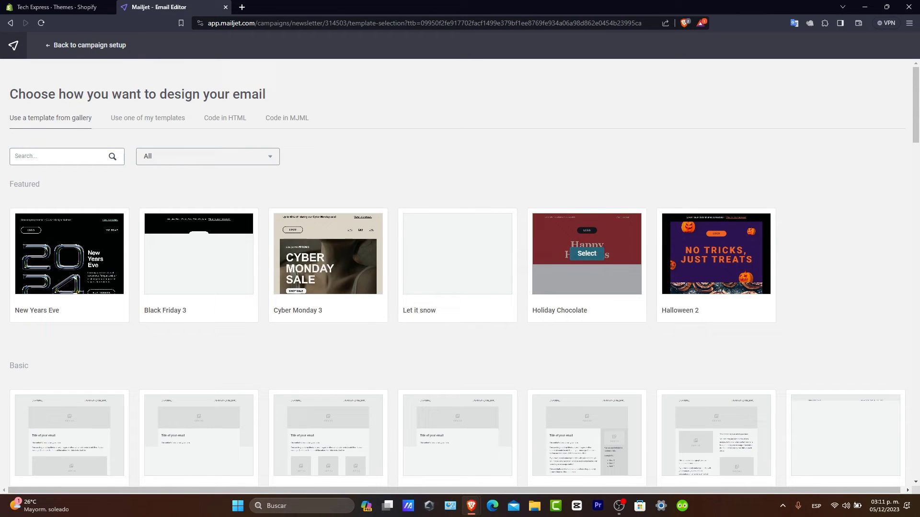
Apply the Holiday Chocolate template and select all of the Happy Holidays heading text
click(587, 253)
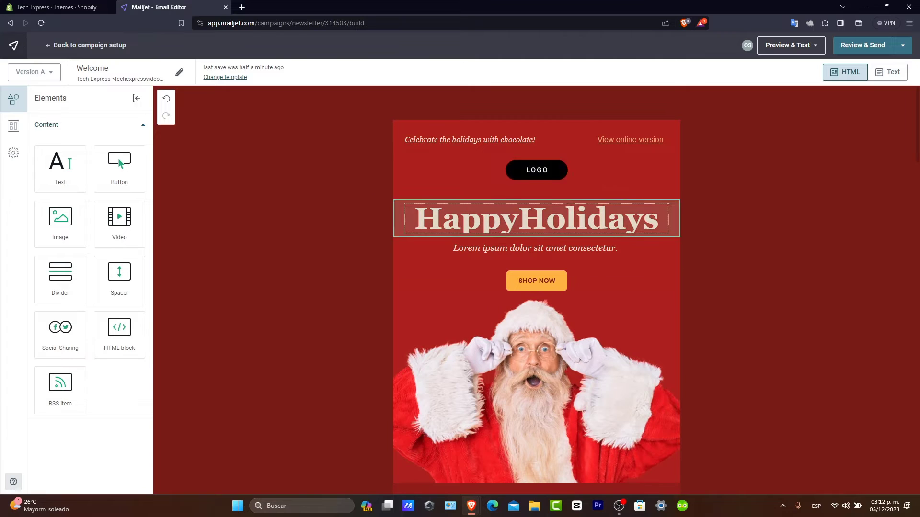
click(536, 219)
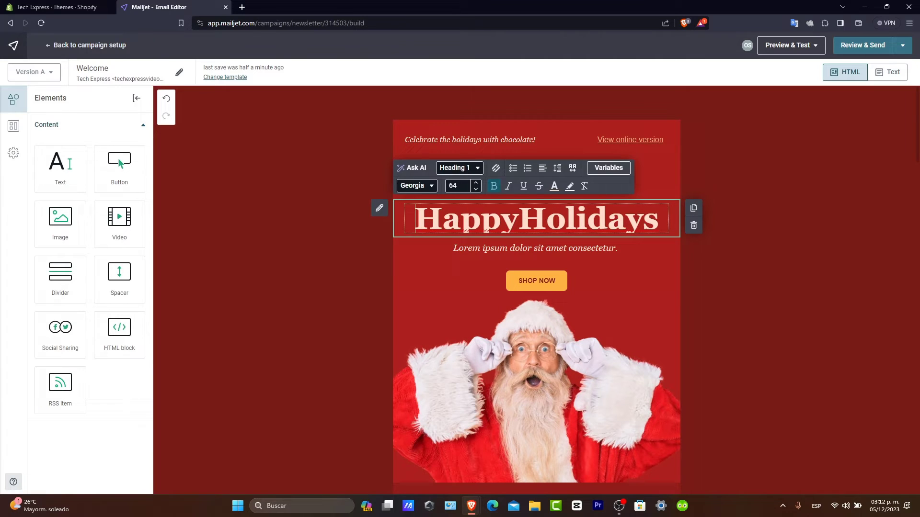
key(ctrl+a)
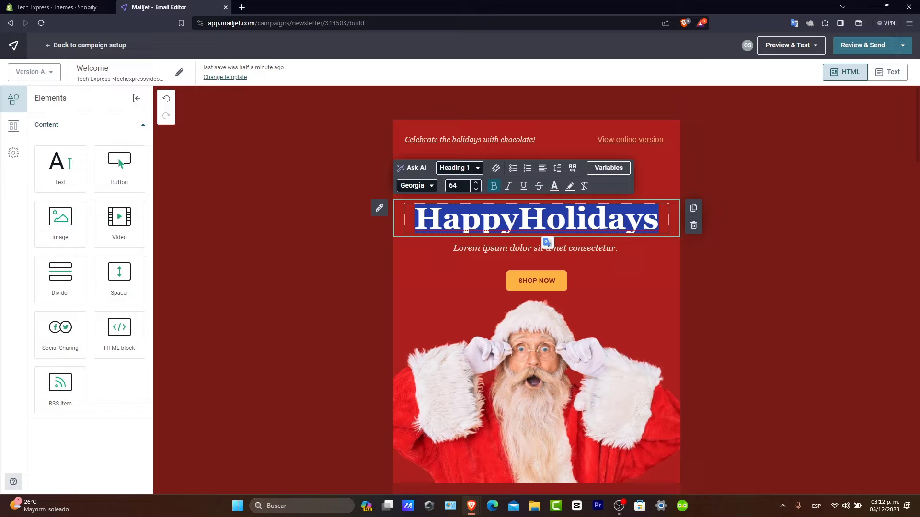
Retype the heading as 'Chris…' and replace the LOGO image with the gold star picture
text(Christmas)
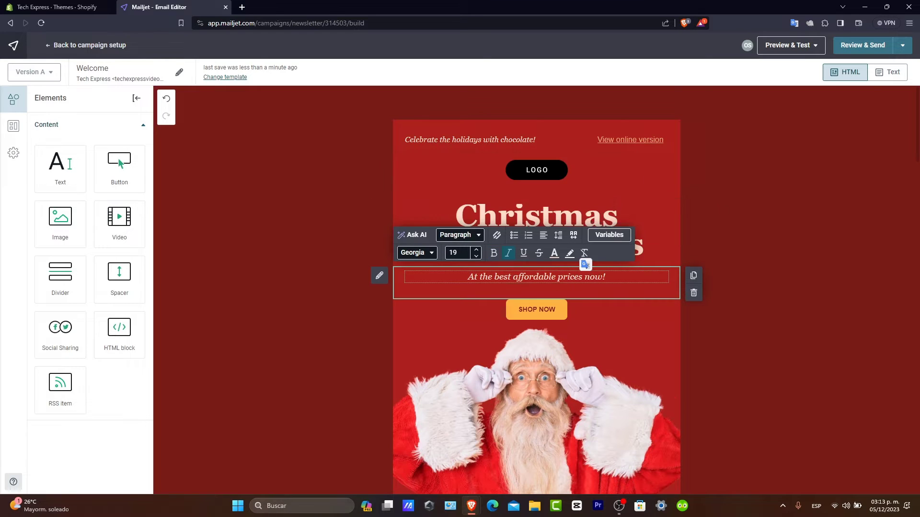
click(537, 170)
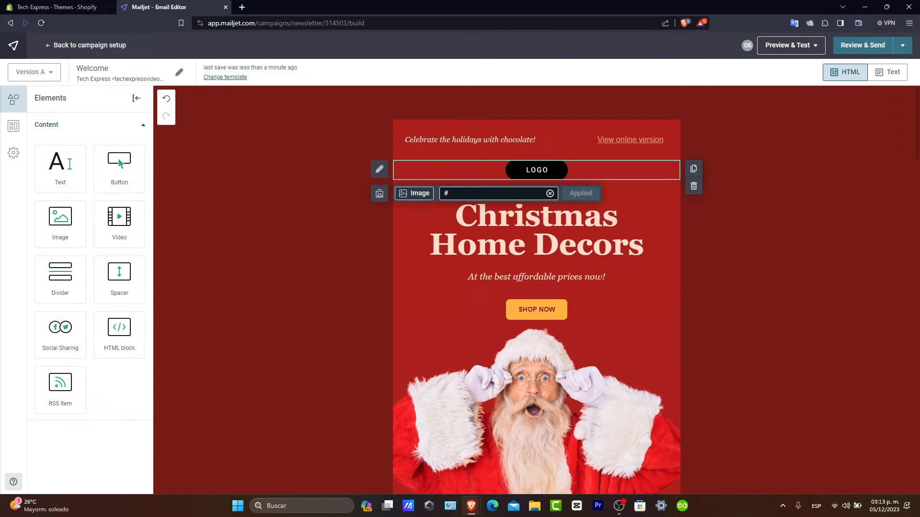
click(414, 194)
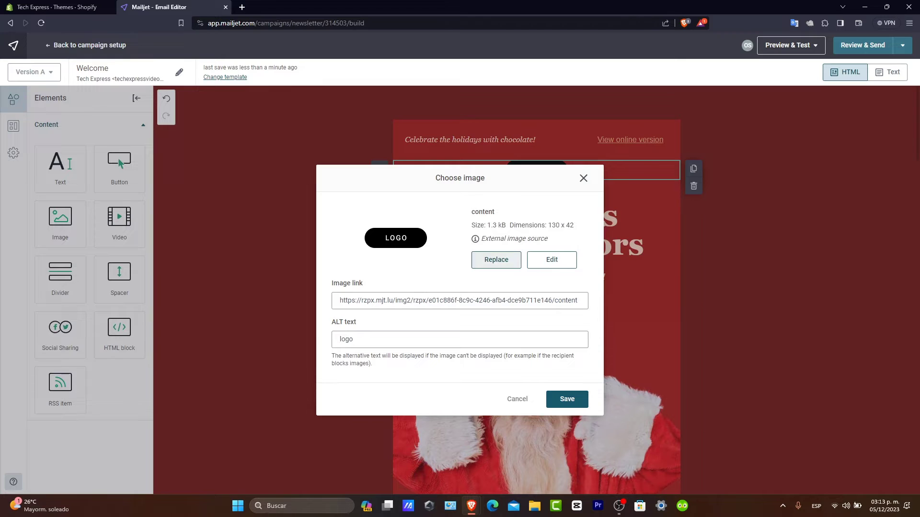
click(496, 260)
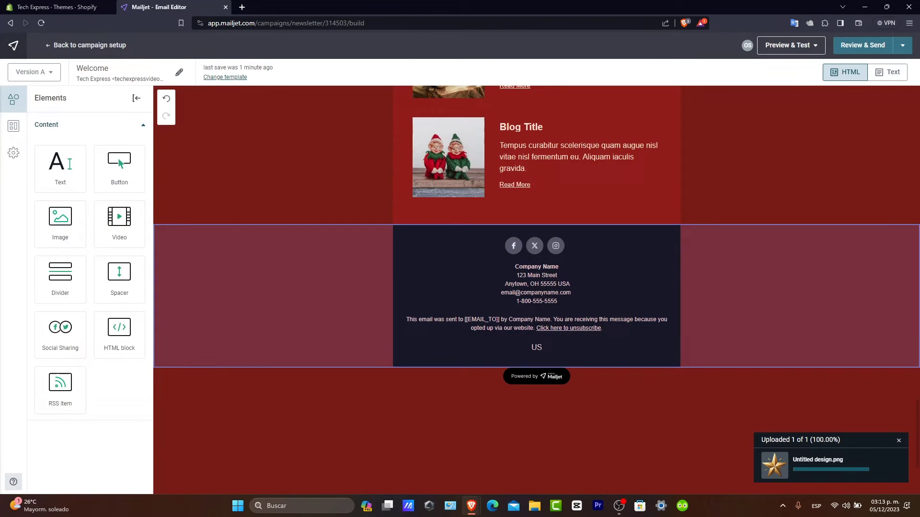
Finish the email design and return to the campaign details page
scroll(580, 317, up, 3)
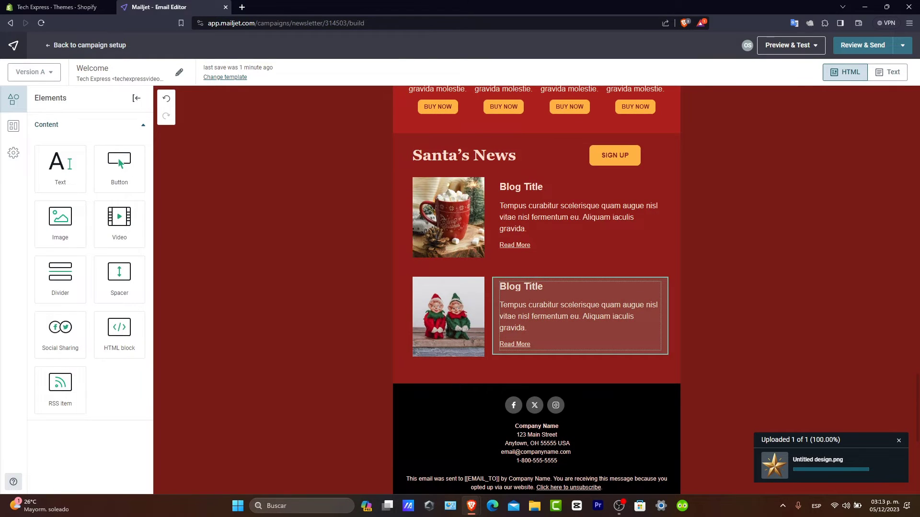
scroll(580, 316, up, 20)
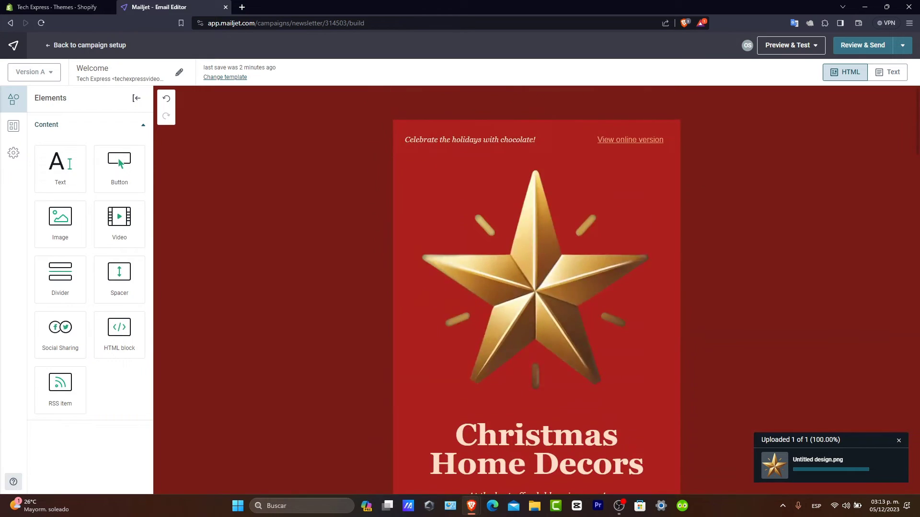
scroll(467, 215, down, 11)
scroll(467, 215, up, 11)
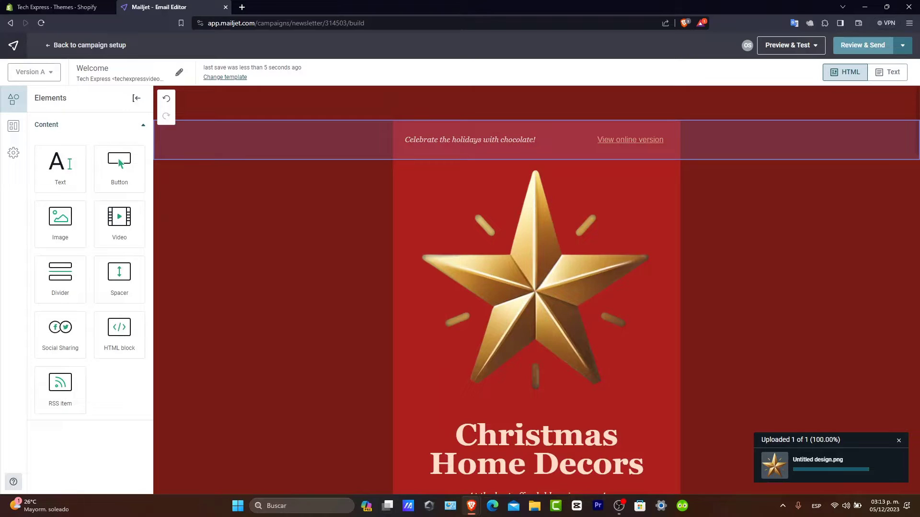
click(862, 45)
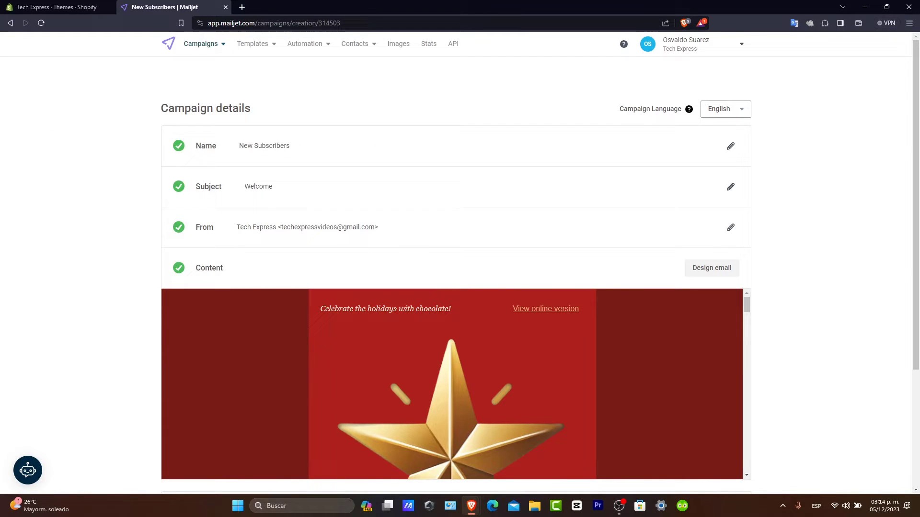
Open the campaign's recipient selection and the contact list dropdown to create a new list
scroll(455, 263, down, 3)
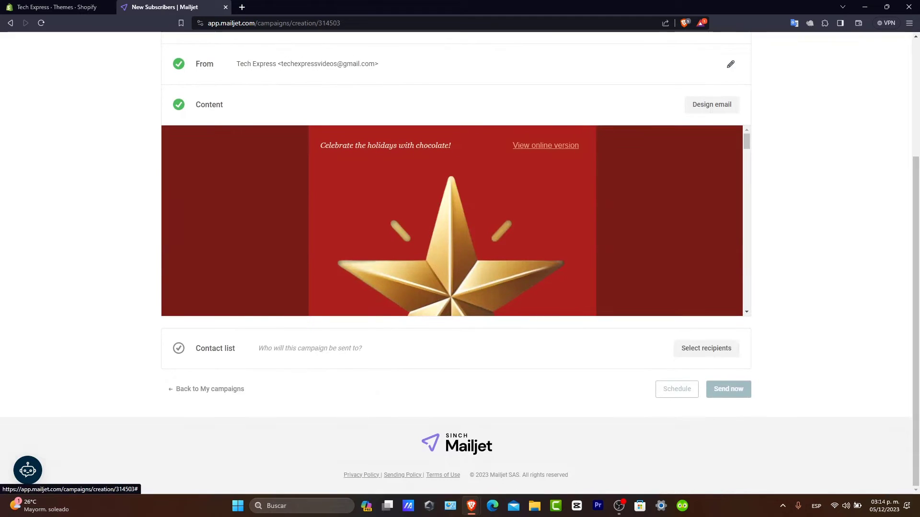
click(707, 349)
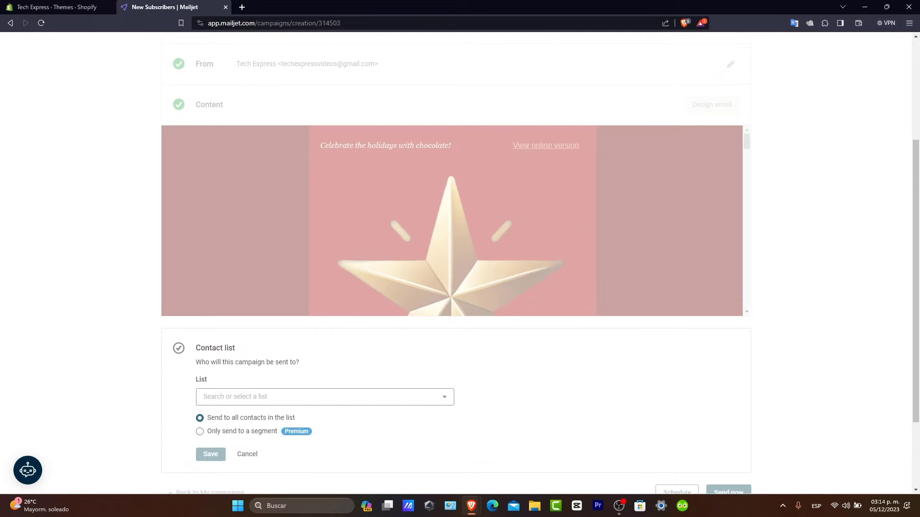
scroll(455, 263, down, 3)
click(318, 293)
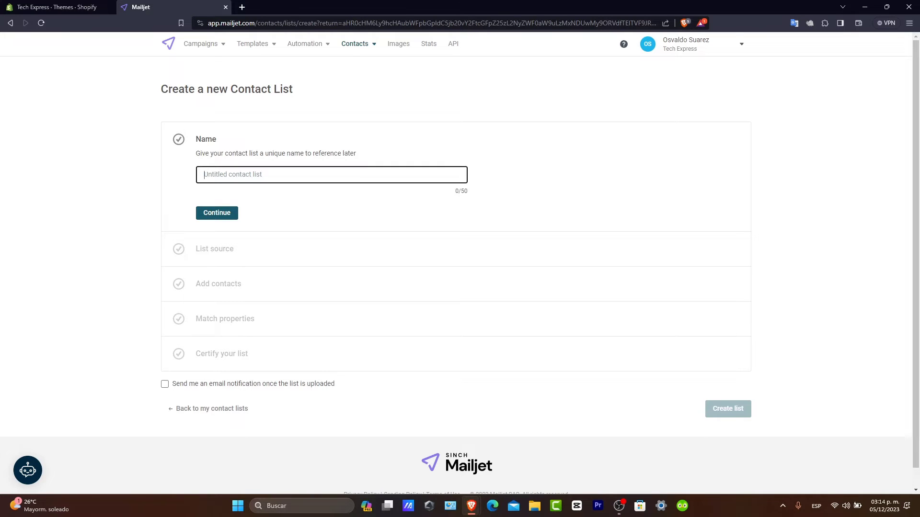
Name the list 'Non Subscribers', choose manual contact insertion, and focus the paste box
text(Non Subscribers)
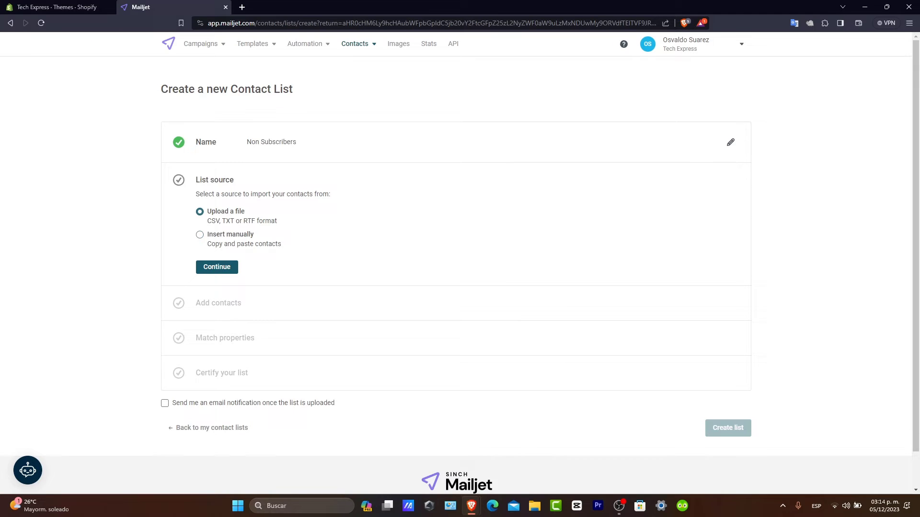
click(199, 234)
click(217, 267)
scroll(384, 263, down, 3)
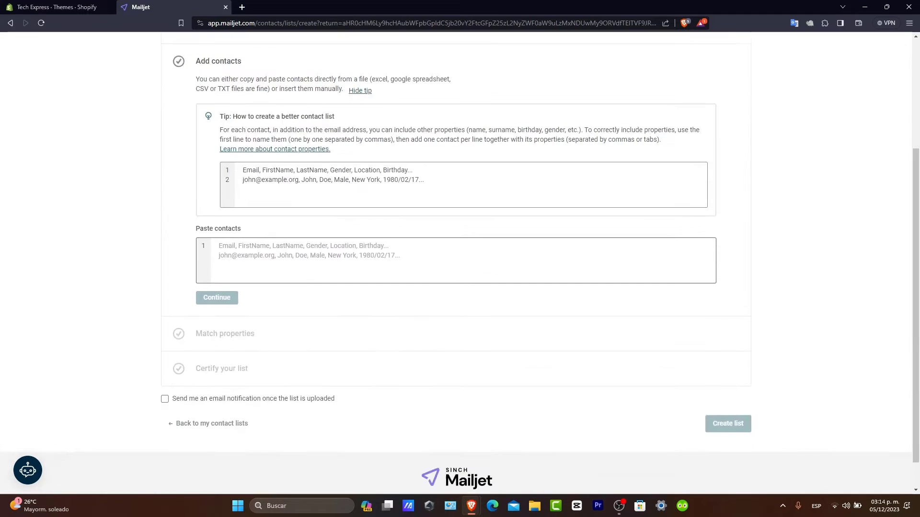
click(297, 255)
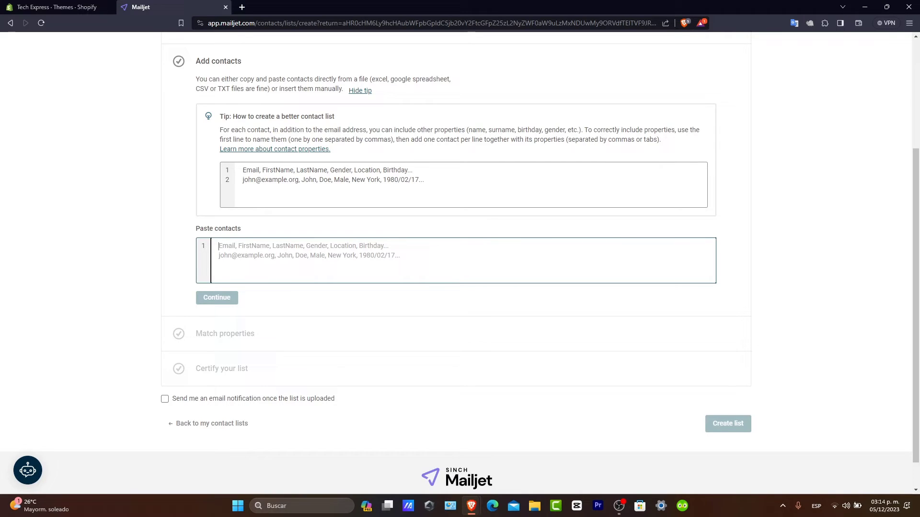
Select the two sample contact rows A5:F6 in Google Sheets and return to Mailjet
drag(413, 171, 376, 170)
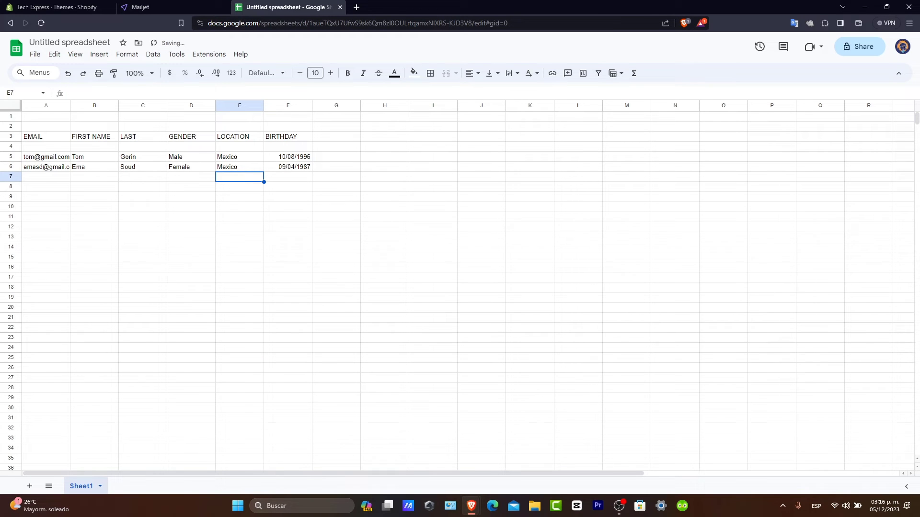
drag(289, 167, 48, 158)
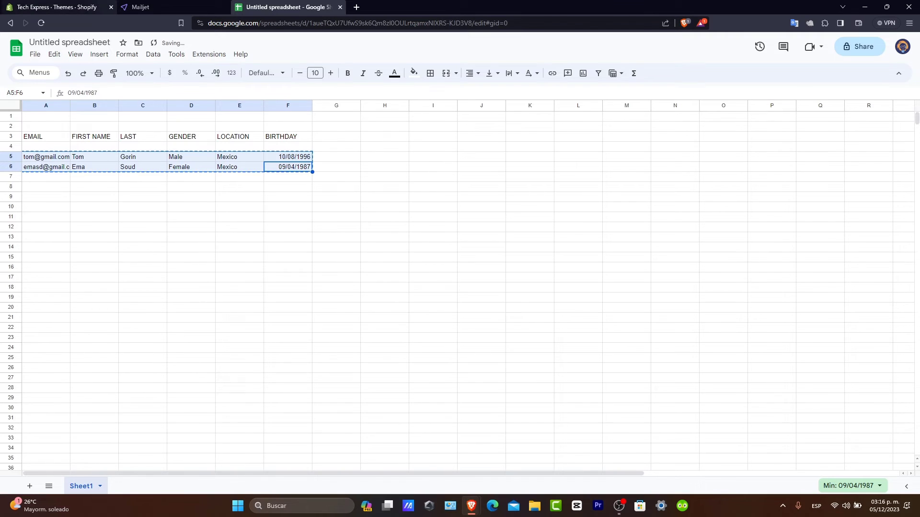
click(140, 7)
Paste the two contact rows and match the second and third columns to firstname and name
key(ctrl+v)
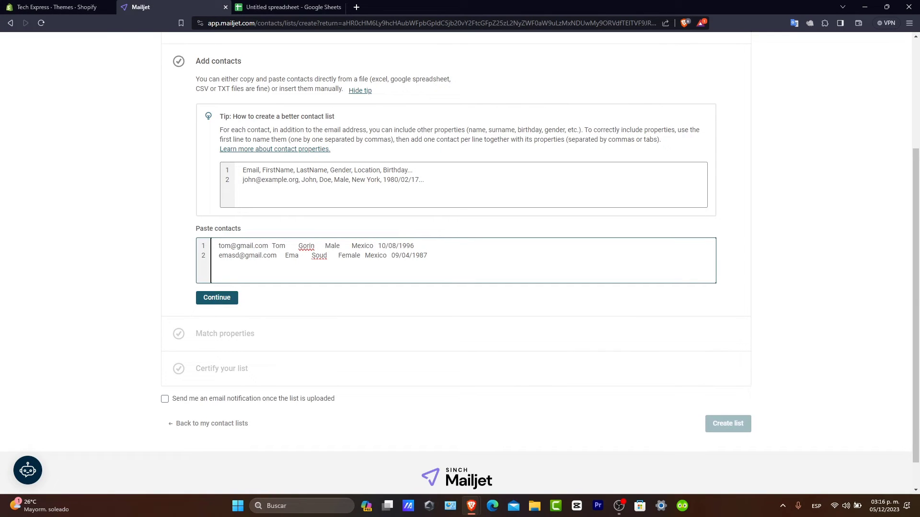
click(217, 298)
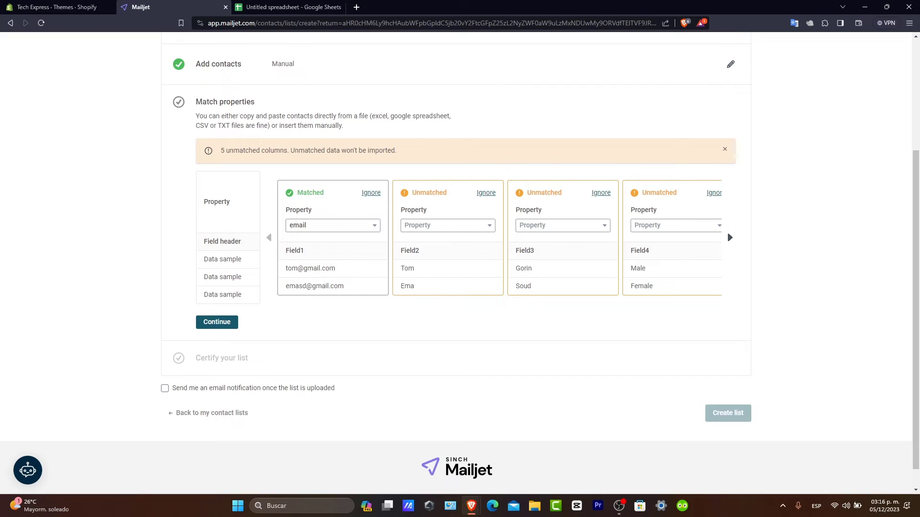
click(448, 226)
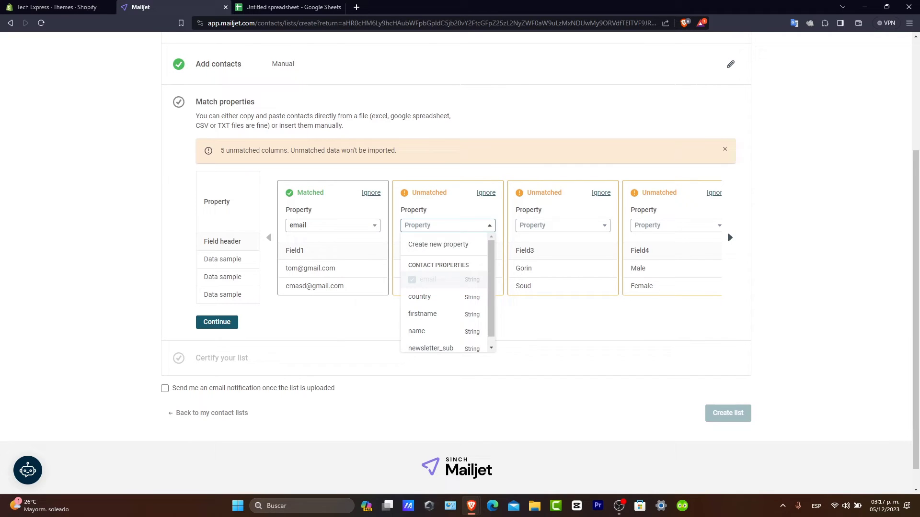
click(422, 314)
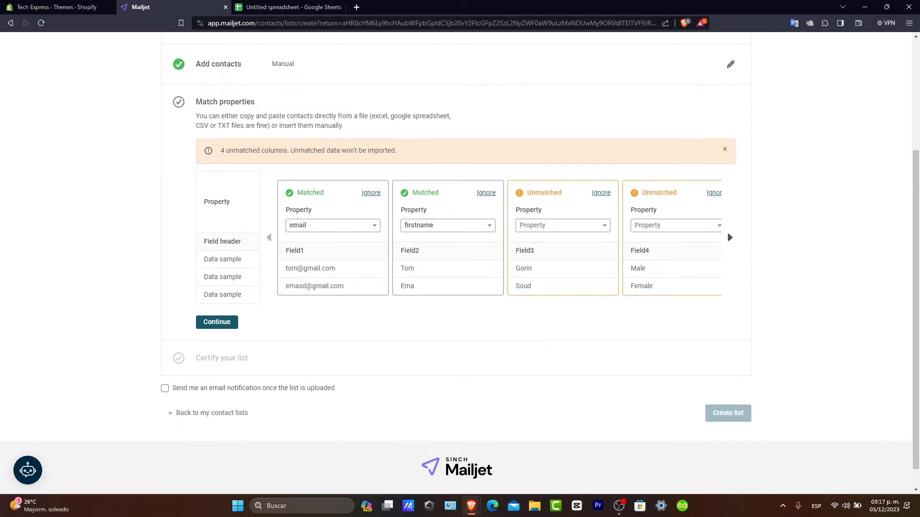
click(560, 226)
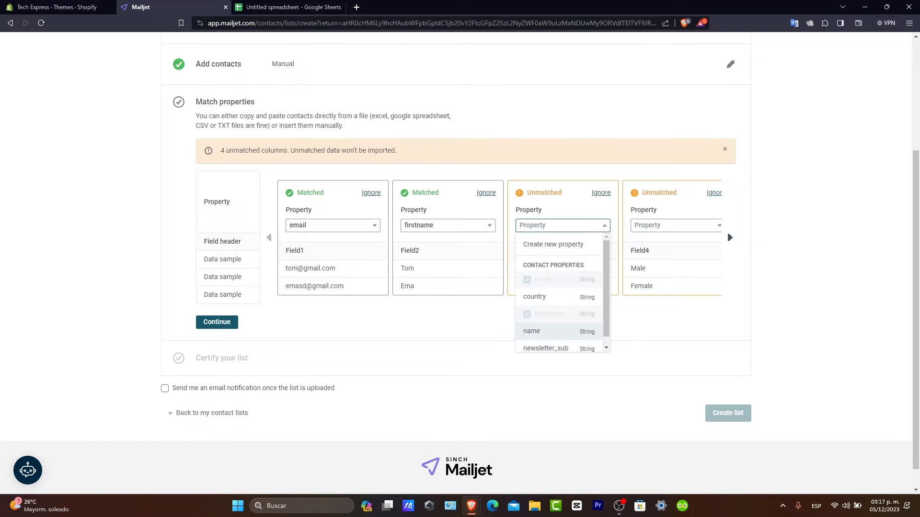
scroll(558, 312, down, 1)
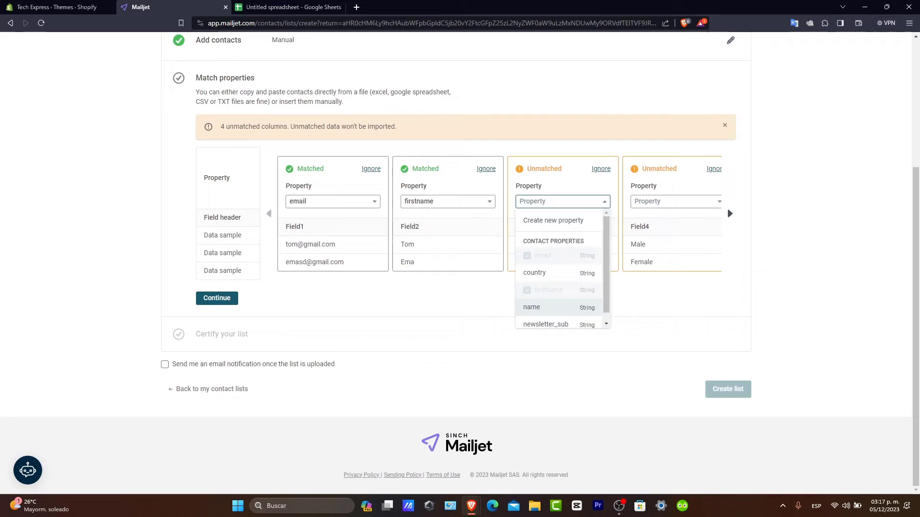
click(546, 307)
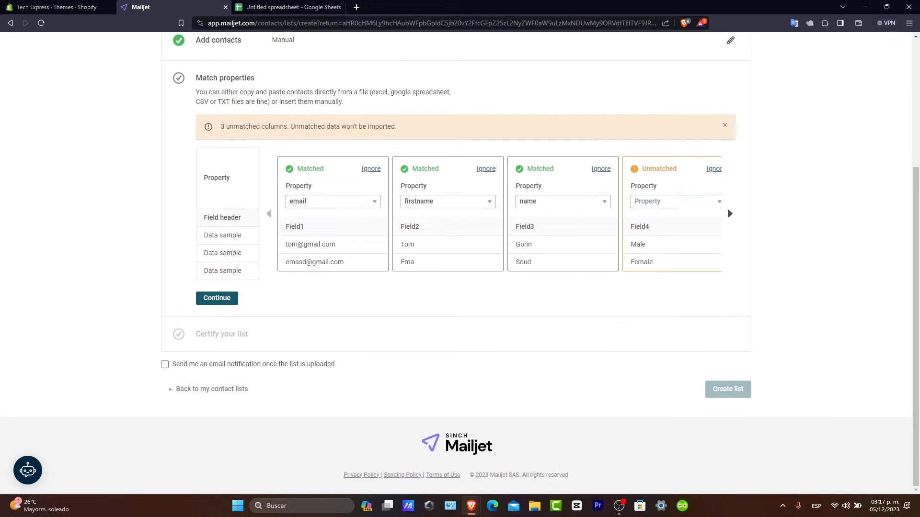
Create a new string property 'Gender' for the fourth column
click(675, 201)
scroll(675, 269, down, 1)
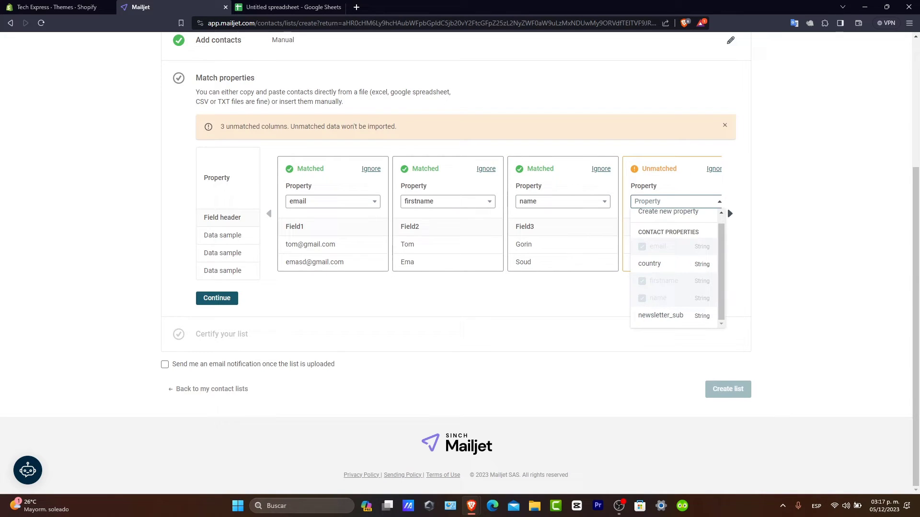
click(668, 213)
click(675, 196)
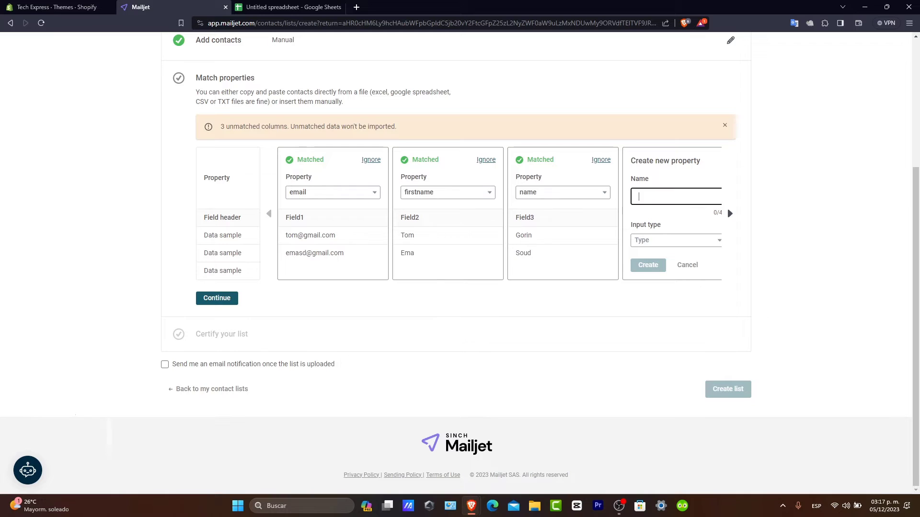
text(Gene)
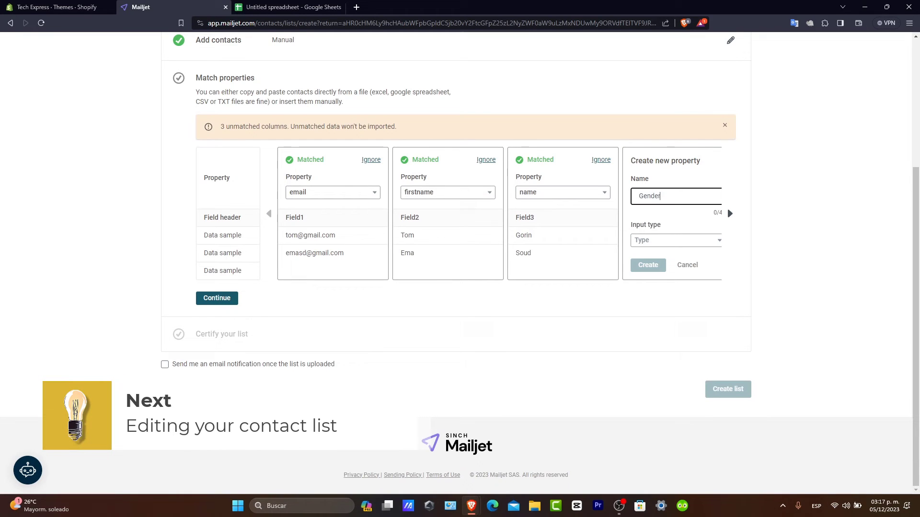
click(676, 240)
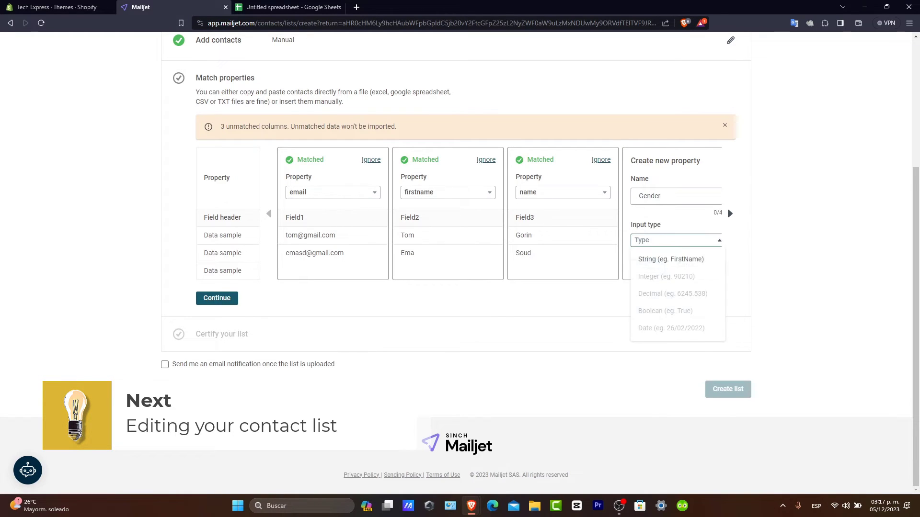
click(671, 259)
click(648, 266)
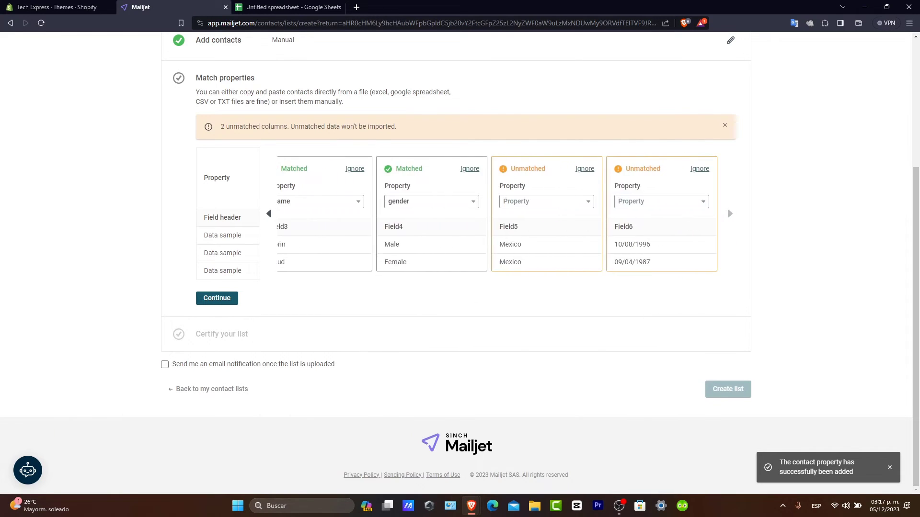
Match the fifth column to country and open the last column's property choices
click(546, 202)
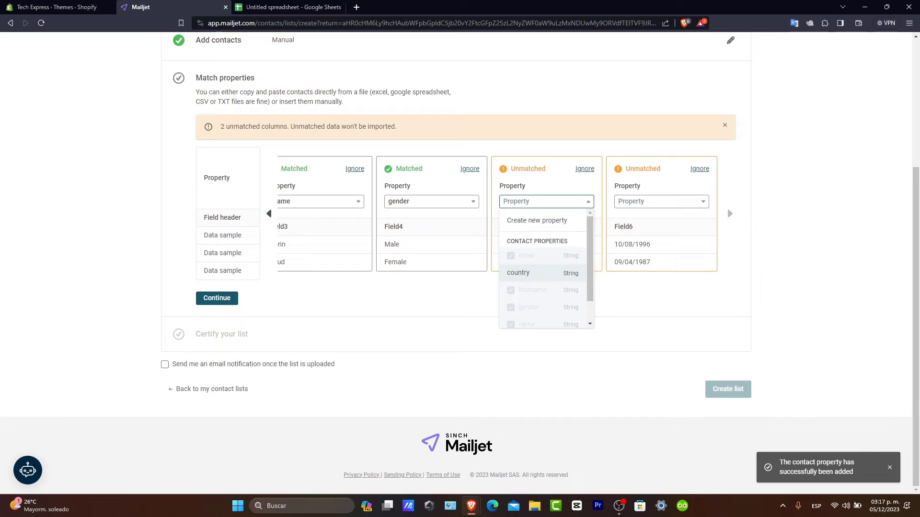
click(542, 273)
click(661, 201)
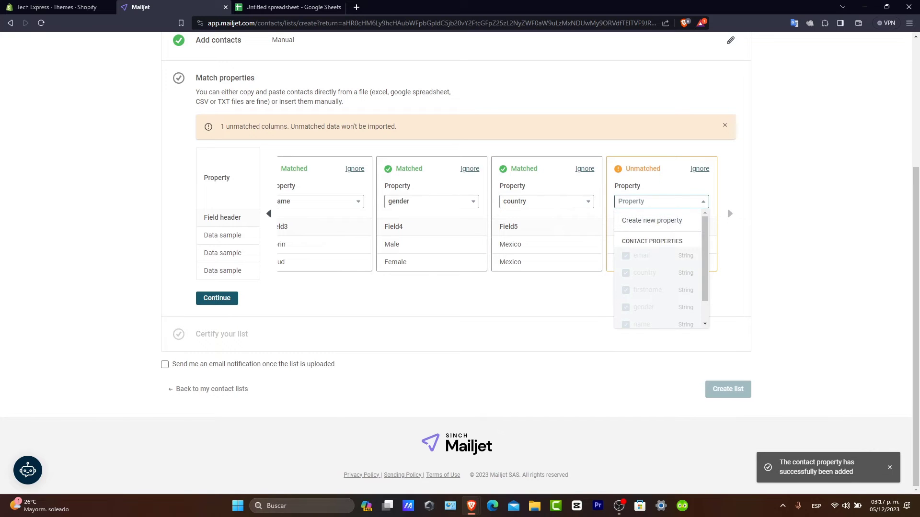
scroll(662, 240, up, 3)
Create a new date-type property named 'Birthday' for the sixth column
key(Down)
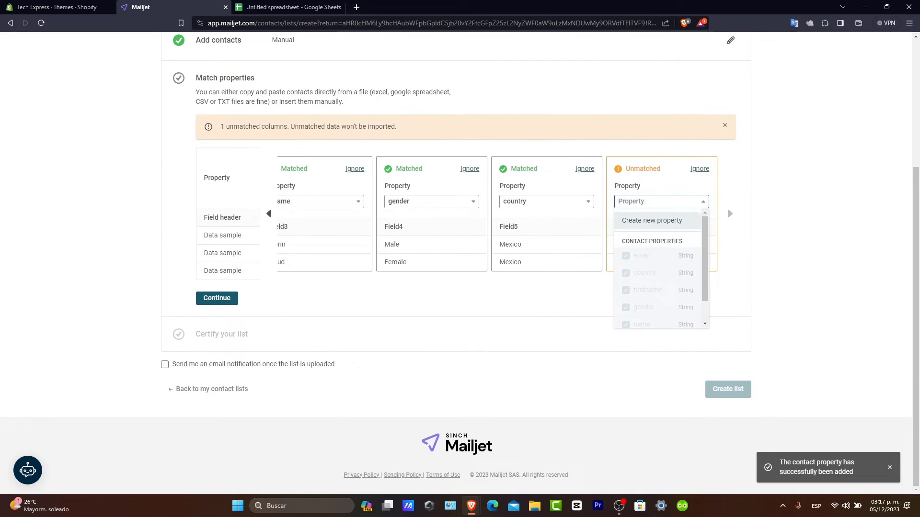
key(Return)
text(Birht)
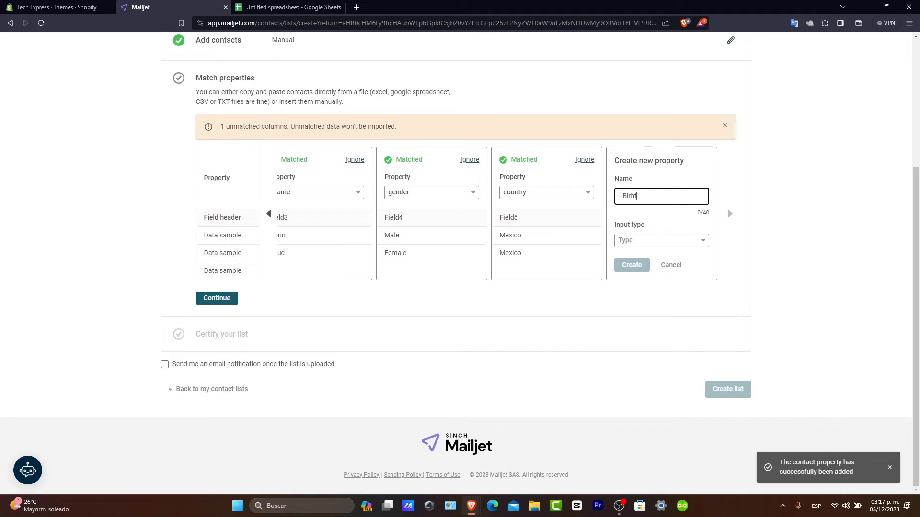
key(BackSpace)
key(BackSpace)
key(BackSpace)
text(hday)
click(661, 241)
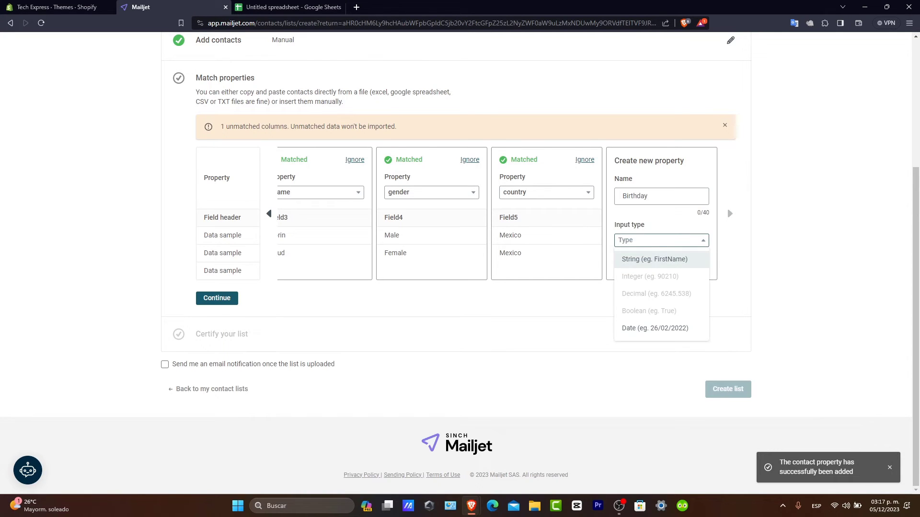
click(657, 329)
click(631, 265)
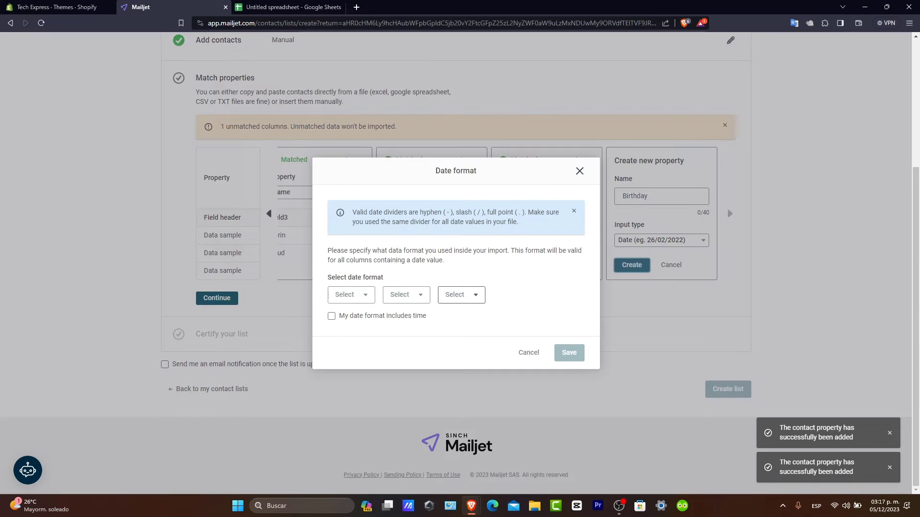
Set the Birthday date format to DD/MM/YYYY and save it
click(351, 295)
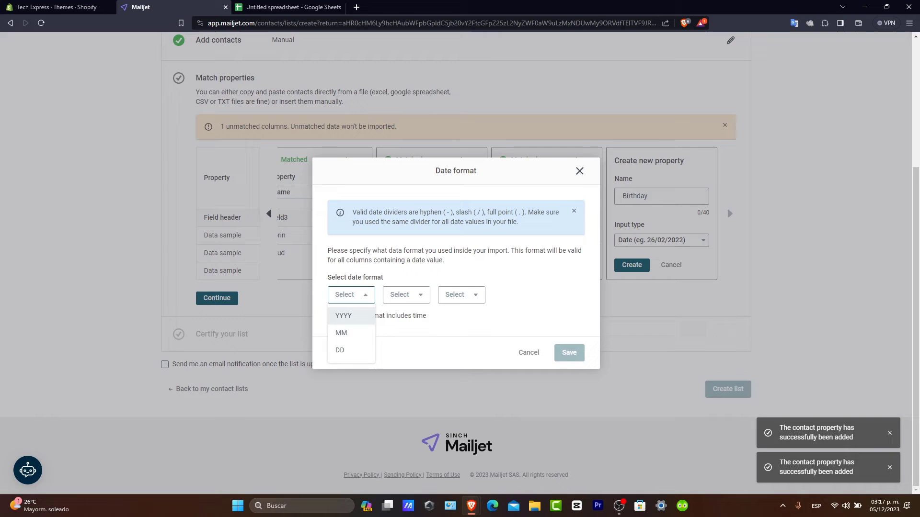
click(346, 350)
click(403, 295)
click(395, 331)
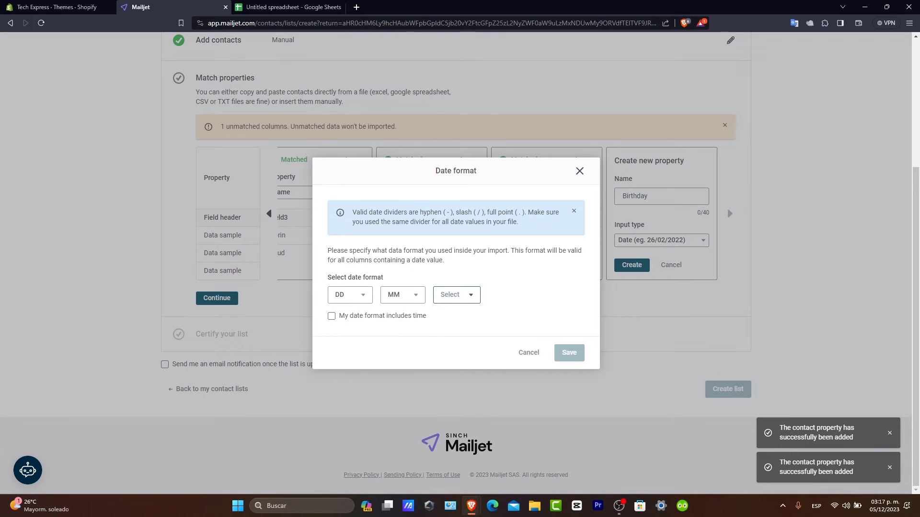
click(454, 292)
click(448, 314)
click(569, 353)
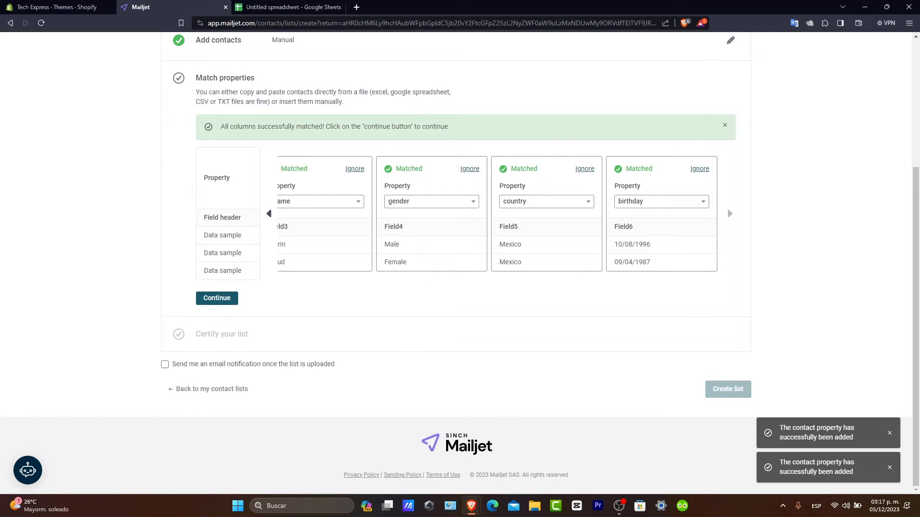
Finish matching, certify consent, create the Non Subscribers list, and go back to the campaign
click(217, 298)
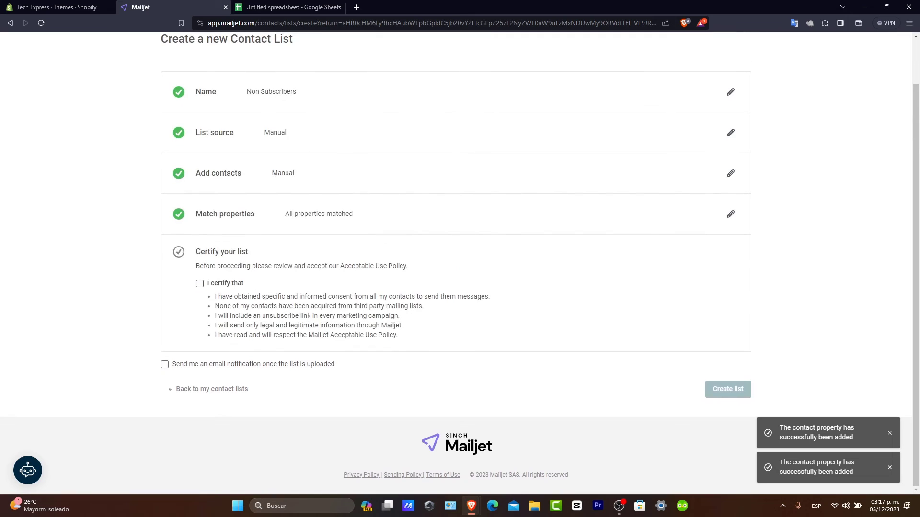
click(199, 283)
click(728, 389)
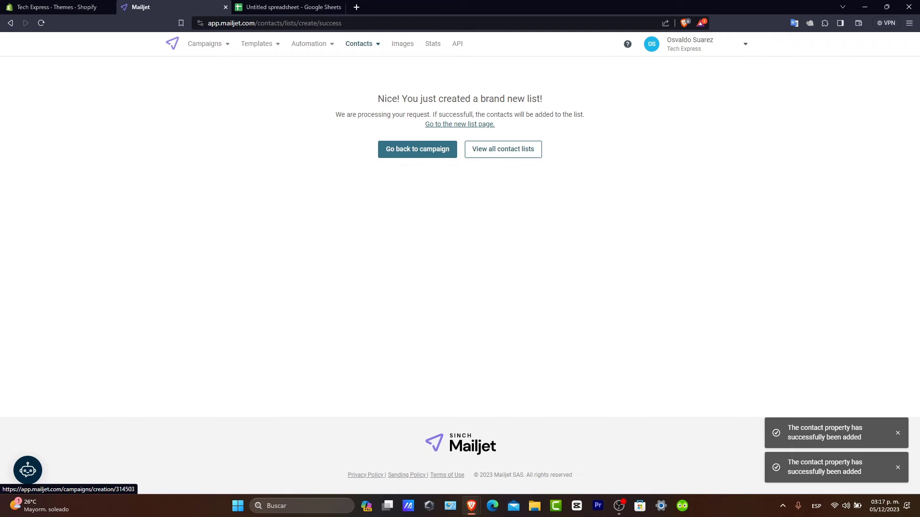
click(418, 149)
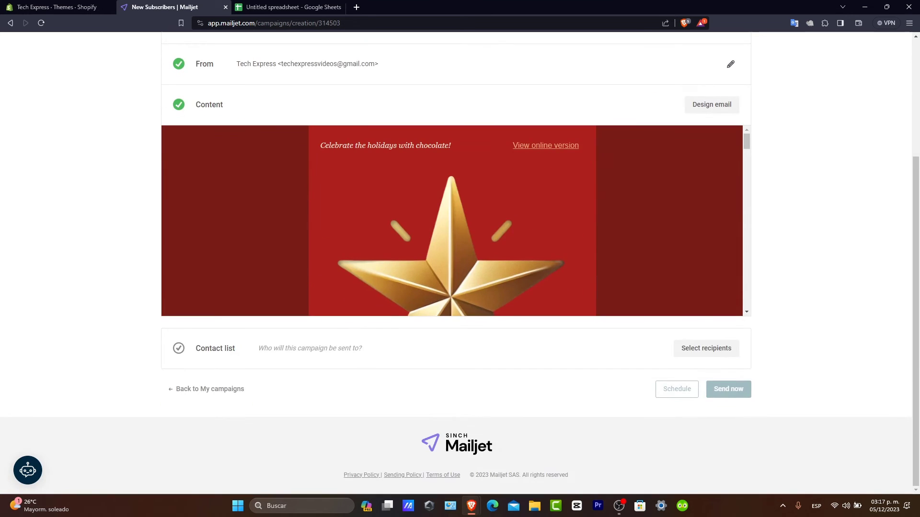
Choose the Non Subscribers list (2 contacts) as recipients, sending to all contacts, and save
click(706, 349)
scroll(455, 288, down, 3)
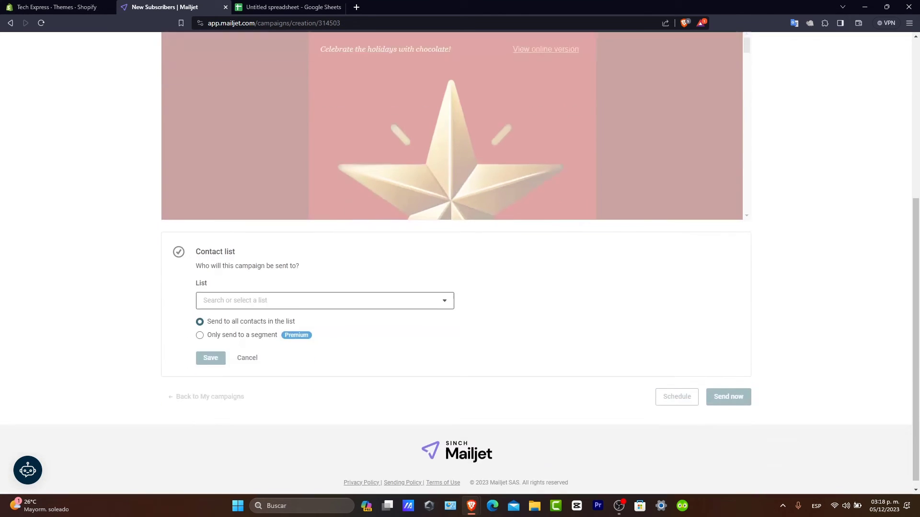
click(319, 293)
key(Down)
key(Down)
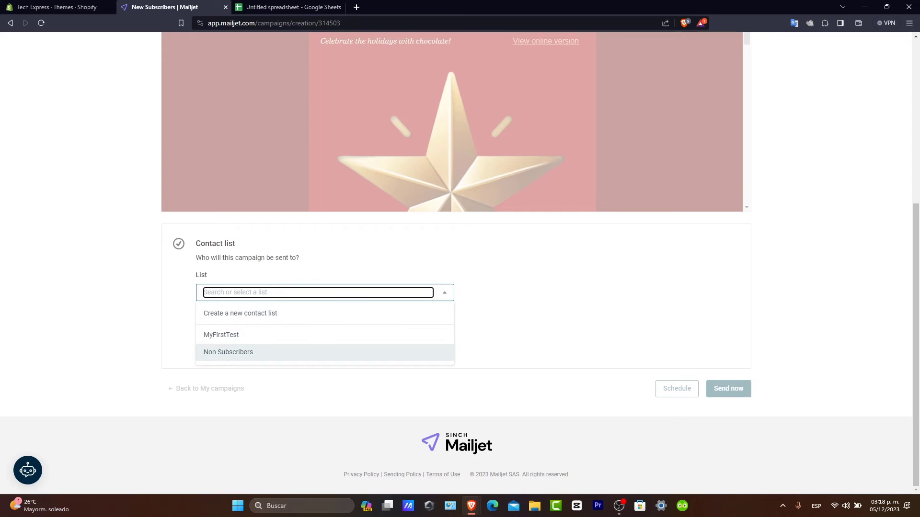
key(Return)
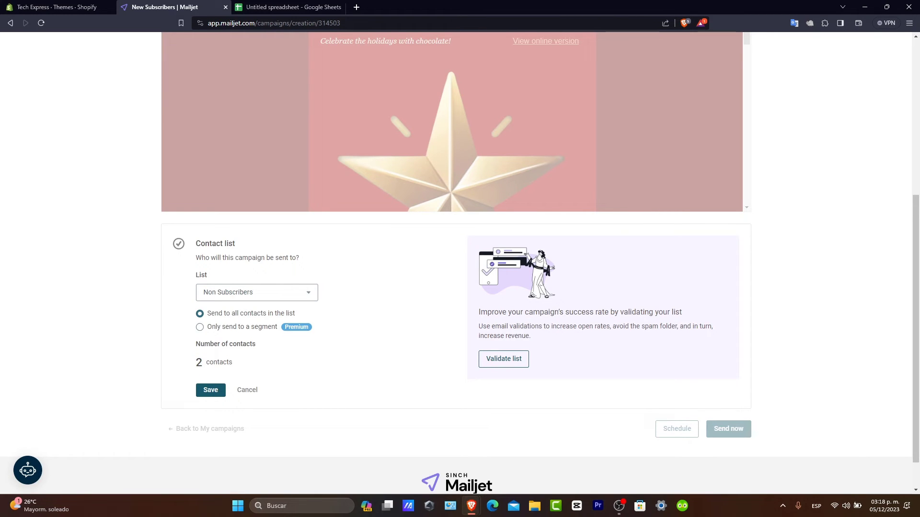
drag(233, 363, 196, 363)
click(211, 390)
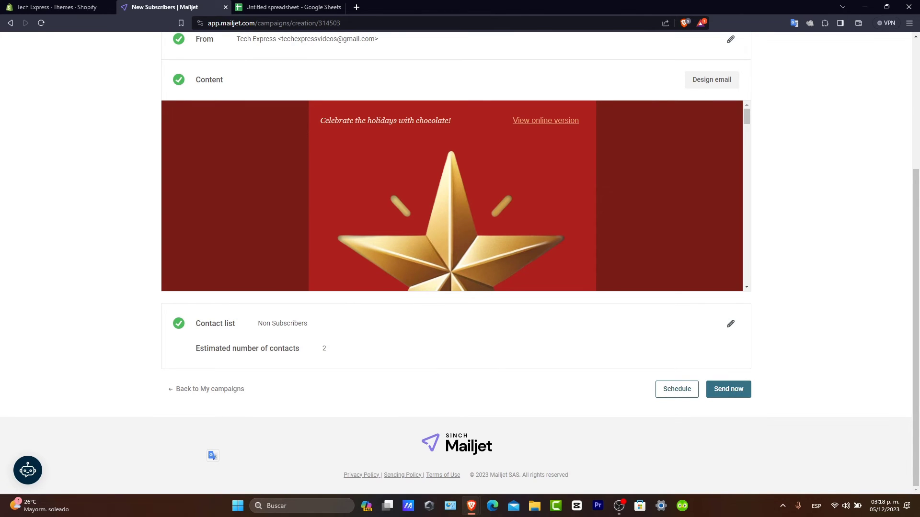
scroll(725, 387, up, 5)
scroll(623, 383, down, 10)
scroll(622, 383, down, 10)
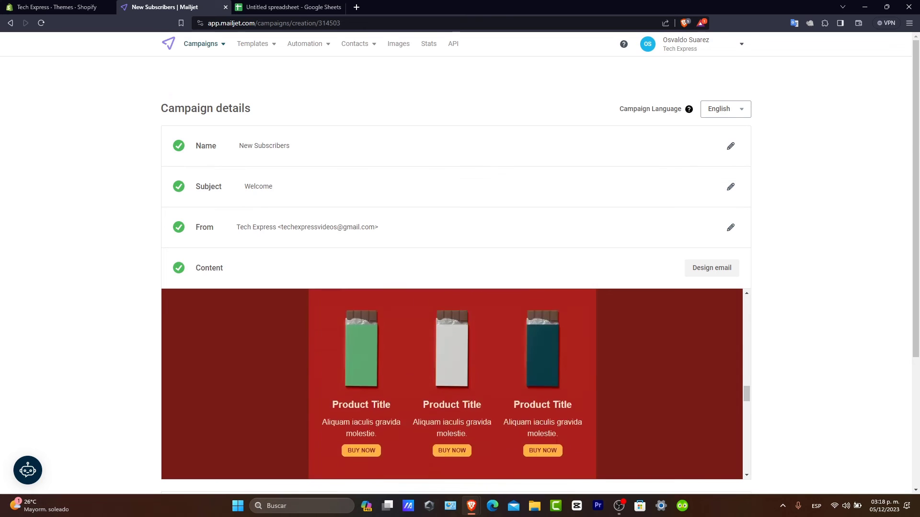
scroll(776, 354, down, 5)
Send the campaign now and confirm delivery to the Non Subscribers list
click(729, 389)
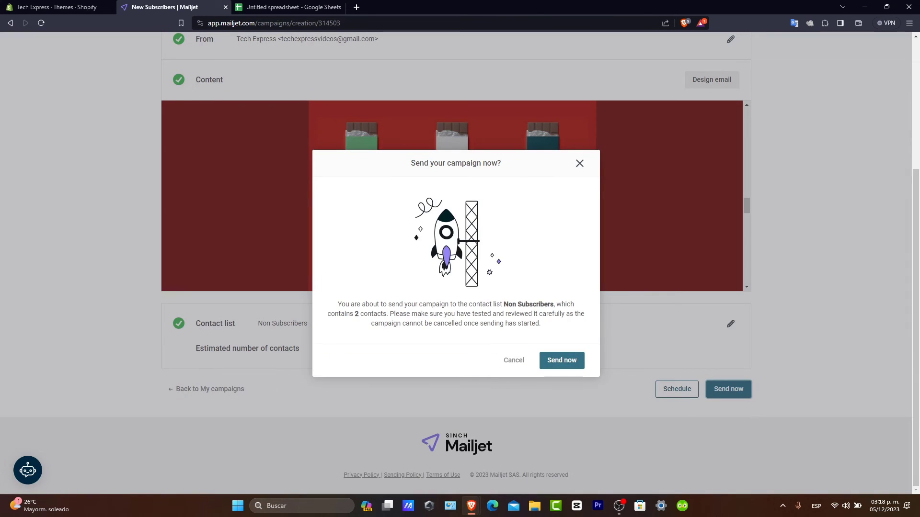
click(561, 361)
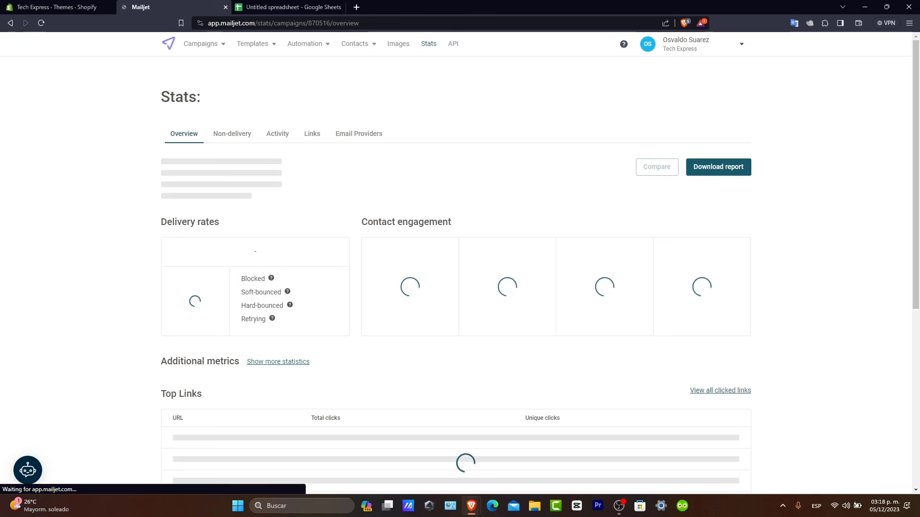
scroll(456, 268, down, 3)
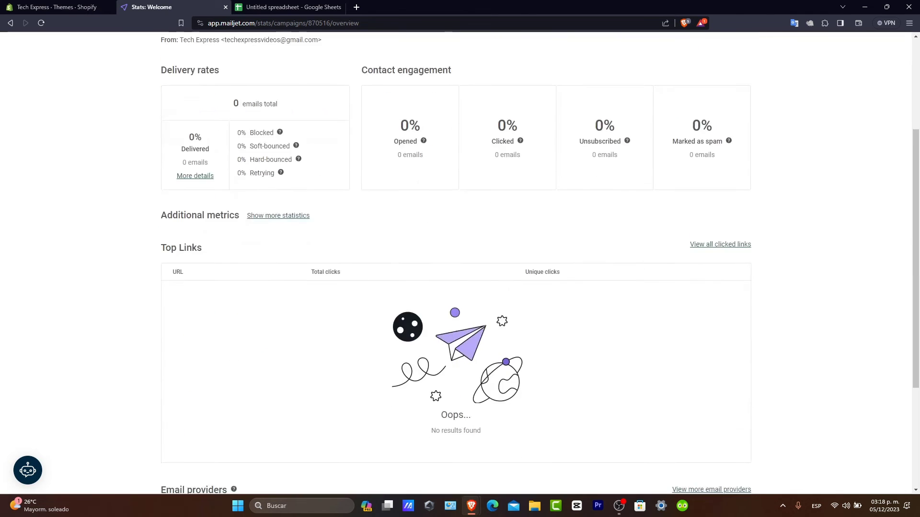
scroll(456, 268, up, 3)
scroll(460, 269, up, 1)
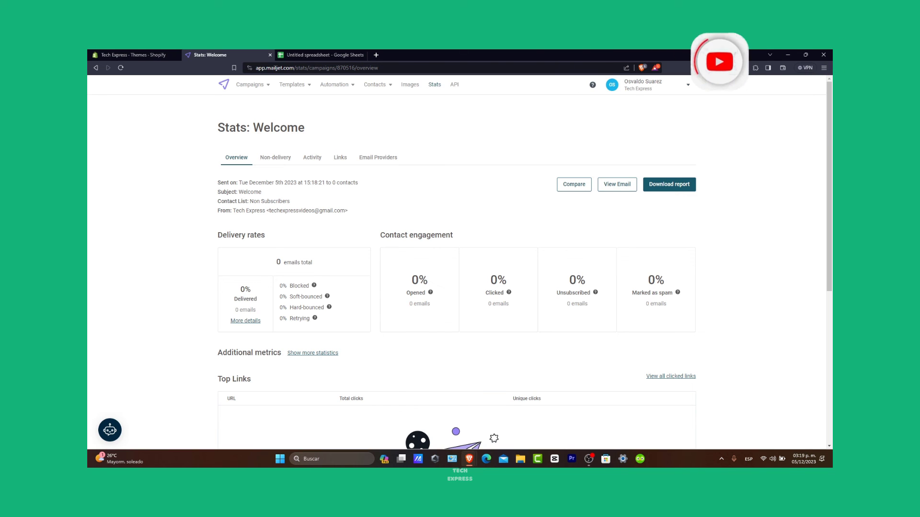
scroll(456, 263, down, 5)
scroll(457, 263, up, 3)
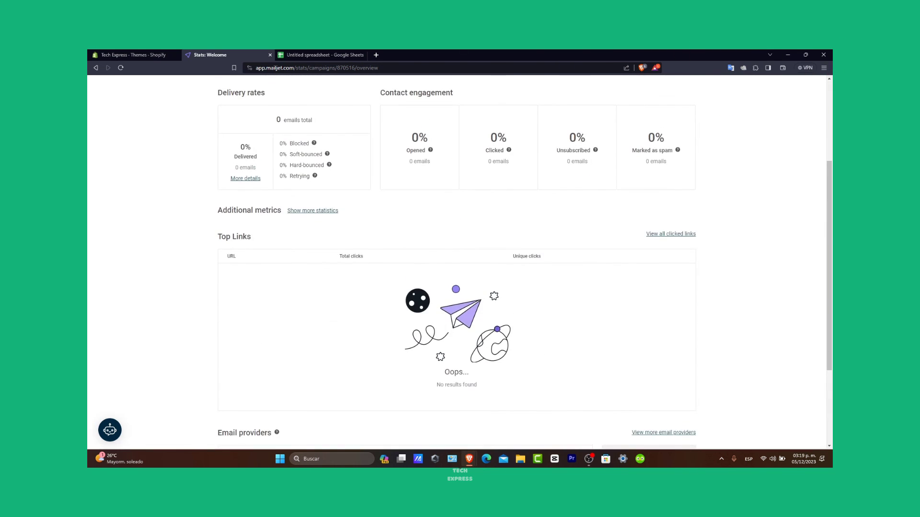